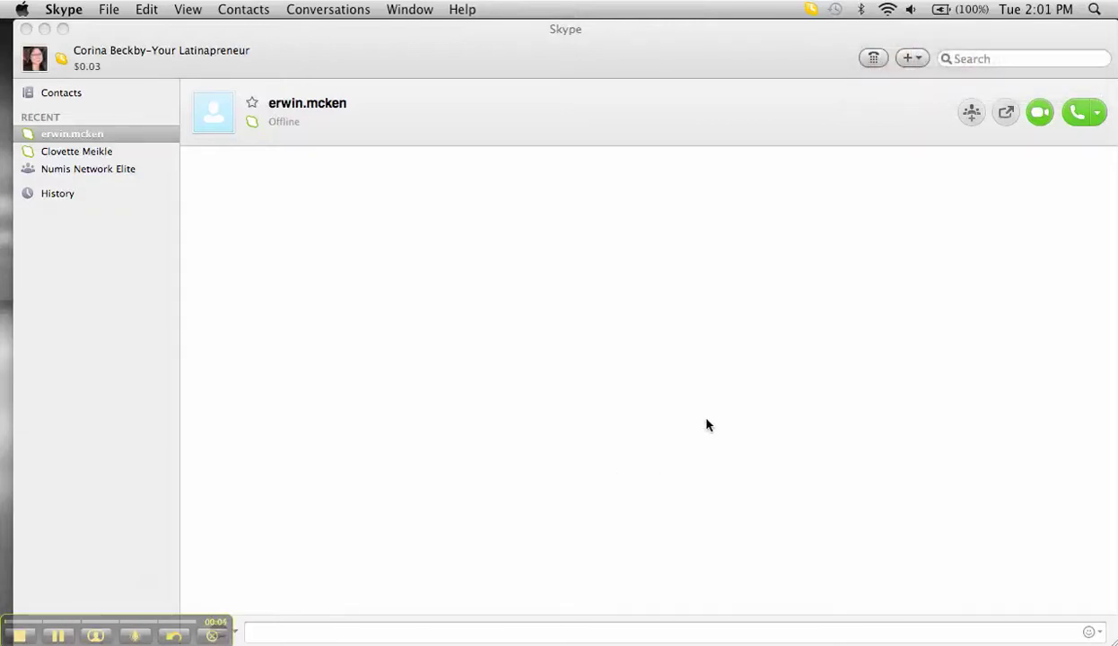
Raise the computer's volume out of mute and bring the Skype window to the front
{"action": "key", "text": "XF86AudioLowerVolume"}
{"action": "key", "text": "XF86AudioLowerVolume"}
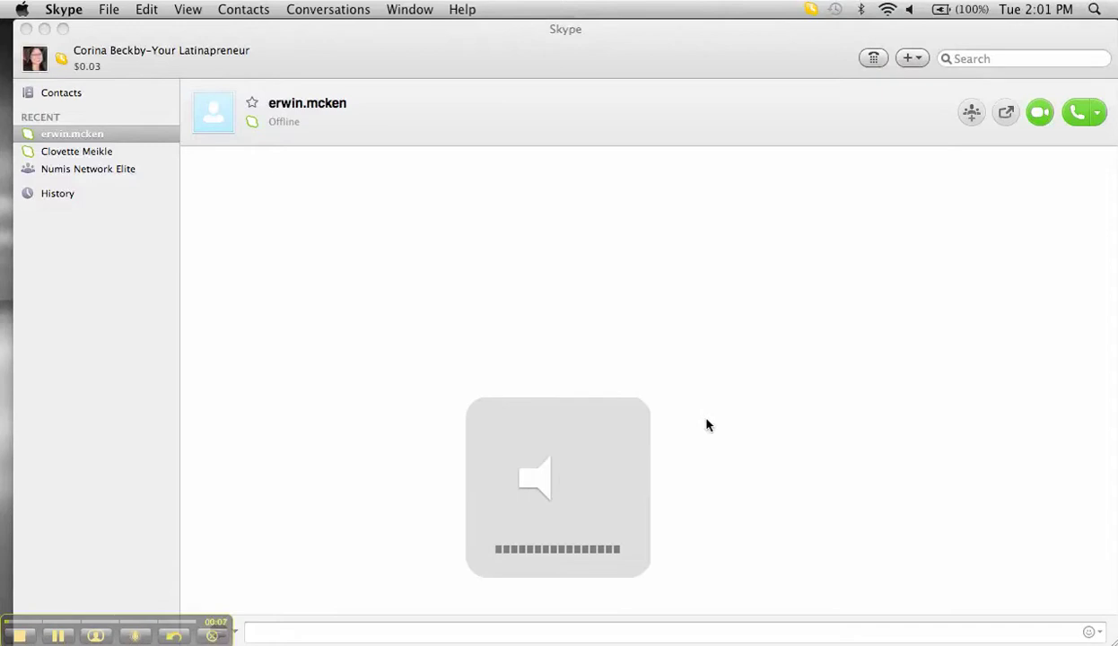
{"action": "key", "text": "XF86AudioRaiseVolume"}
{"action": "key", "text": "XF86AudioRaiseVolume"}
{"action": "key", "text": "XF86AudioRaiseVolume"}
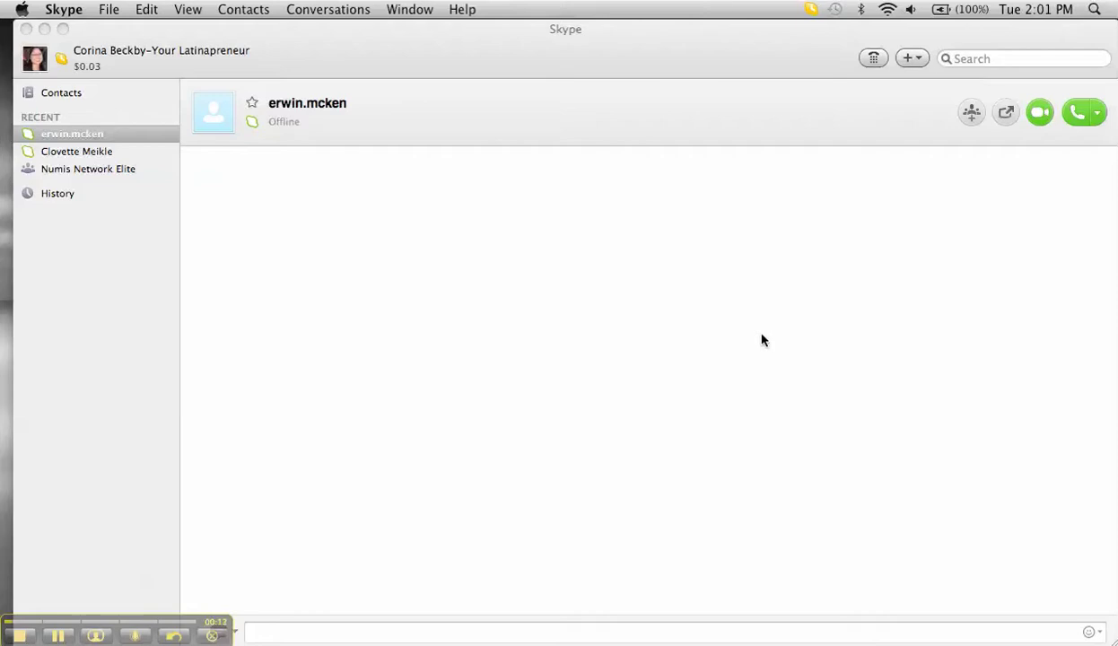
{"action": "left_click", "coordinate": [59, 94]}
Show the Contacts grid, scroll through the Skype contact cards, then bring up the dial pad
{"action": "left_click", "coordinate": [59, 94]}
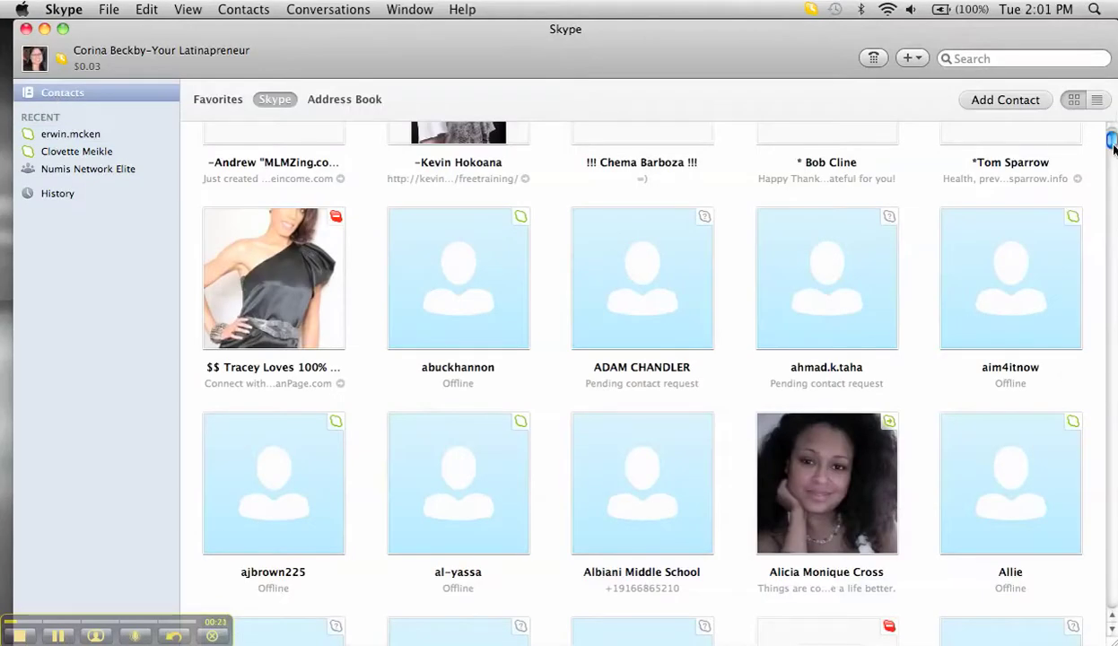
{"action": "scroll", "coordinate": [1083, 148], "scroll_direction": "up", "scroll_amount": 3}
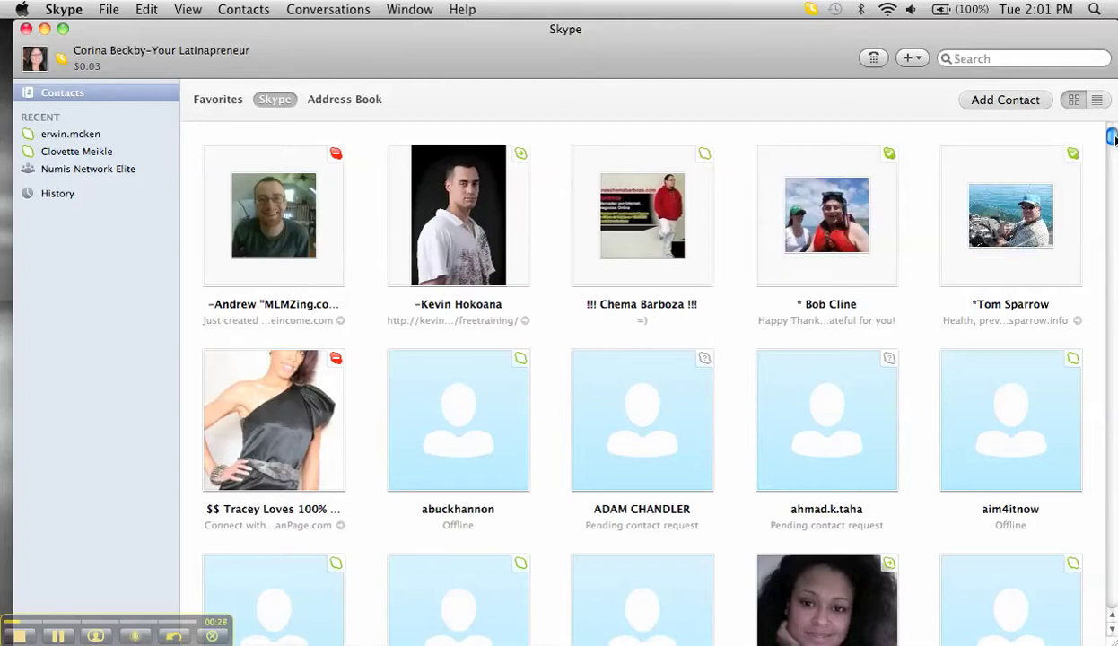
{"action": "scroll", "coordinate": [874, 419], "scroll_direction": "down", "scroll_amount": 15}
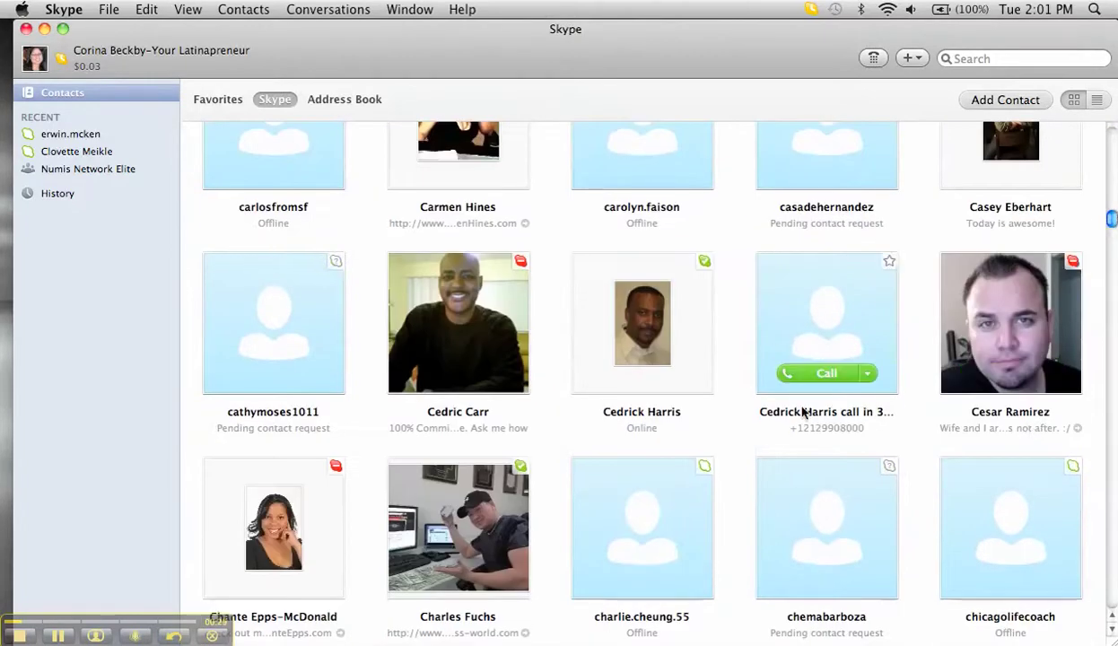
{"action": "scroll", "coordinate": [789, 421], "scroll_direction": "down", "scroll_amount": 3}
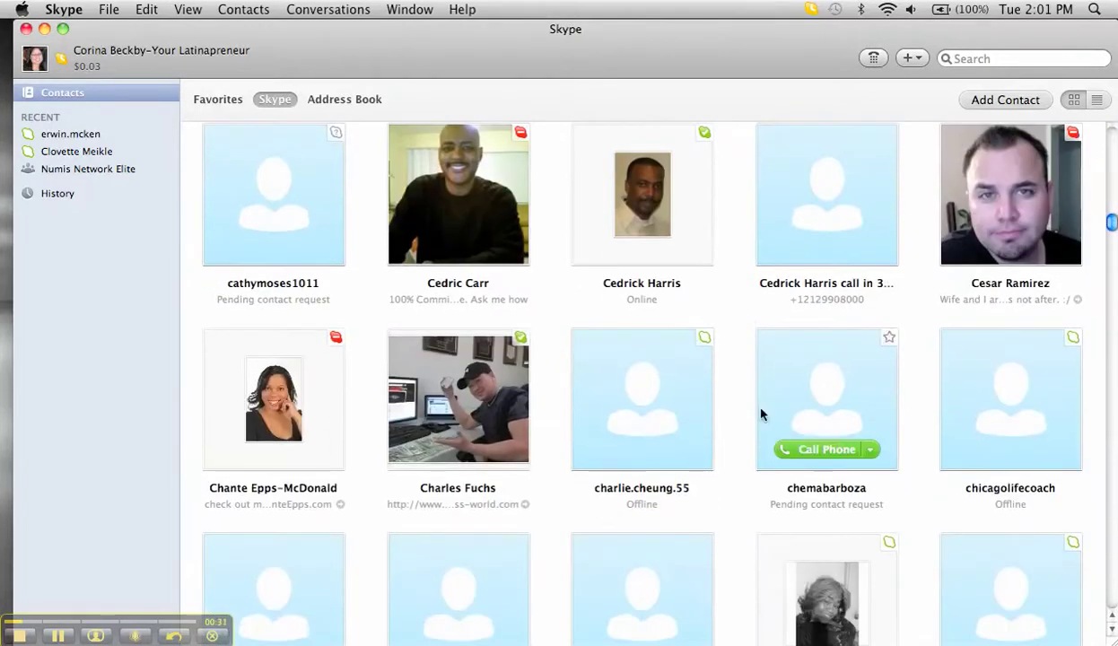
{"action": "scroll", "coordinate": [751, 413], "scroll_direction": "down", "scroll_amount": 10}
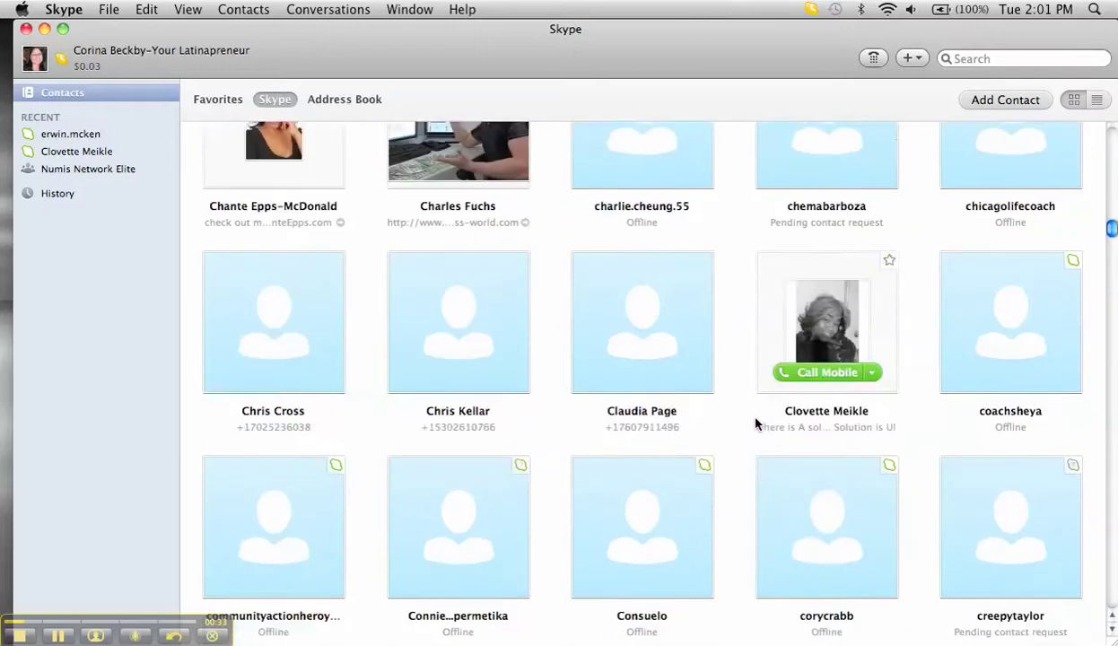
{"action": "scroll", "coordinate": [758, 423], "scroll_direction": "down", "scroll_amount": 7}
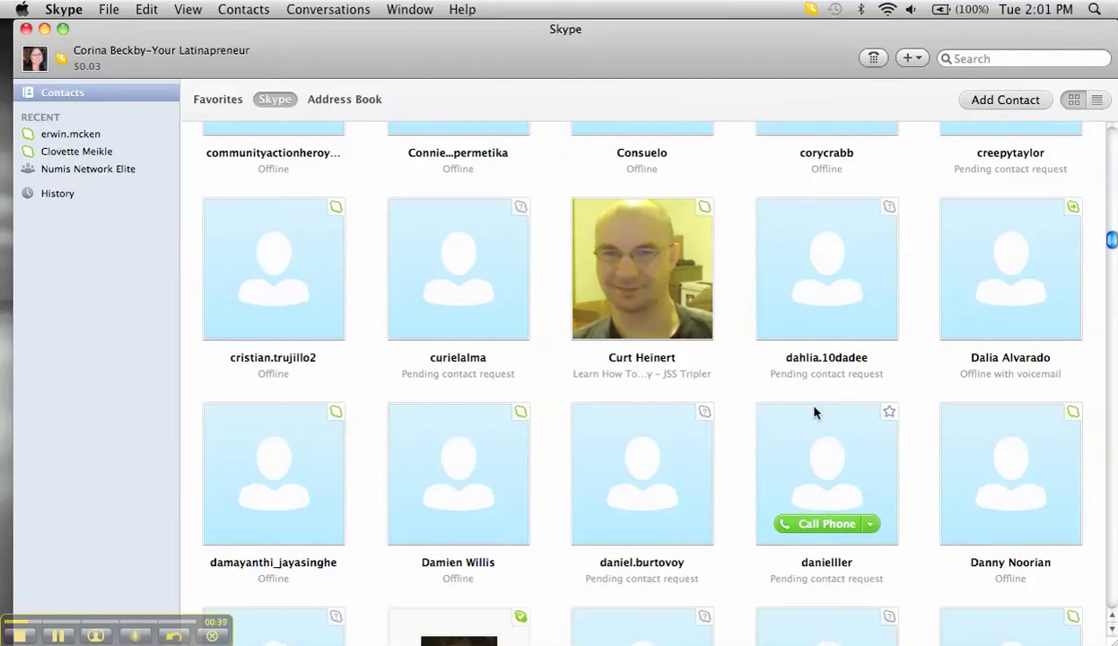
{"action": "left_click", "coordinate": [873, 58]}
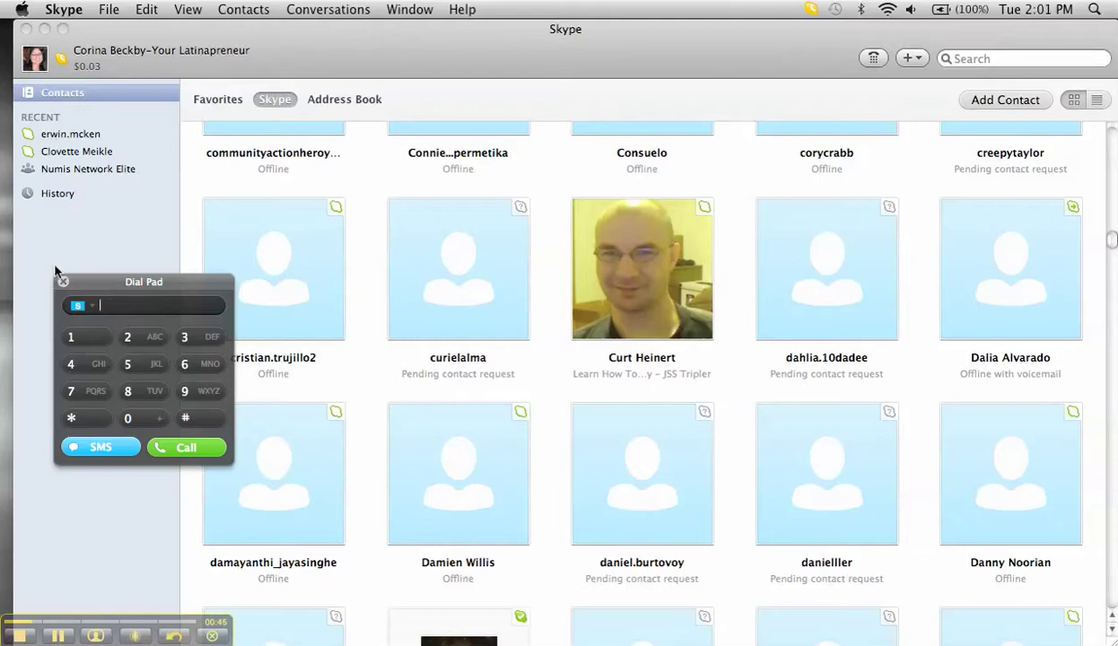
Close the dial pad, visit Add Contact, then create an empty Untitled conversation with 0 people
{"action": "left_click", "coordinate": [63, 282]}
{"action": "left_click", "coordinate": [912, 57]}
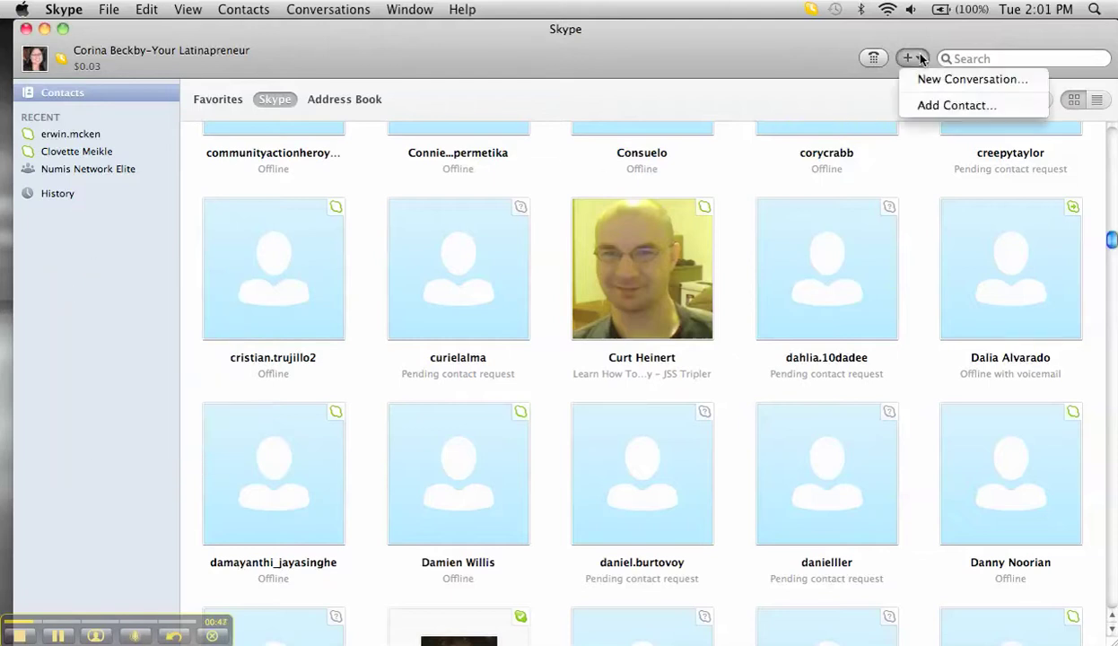
{"action": "left_click", "coordinate": [908, 104]}
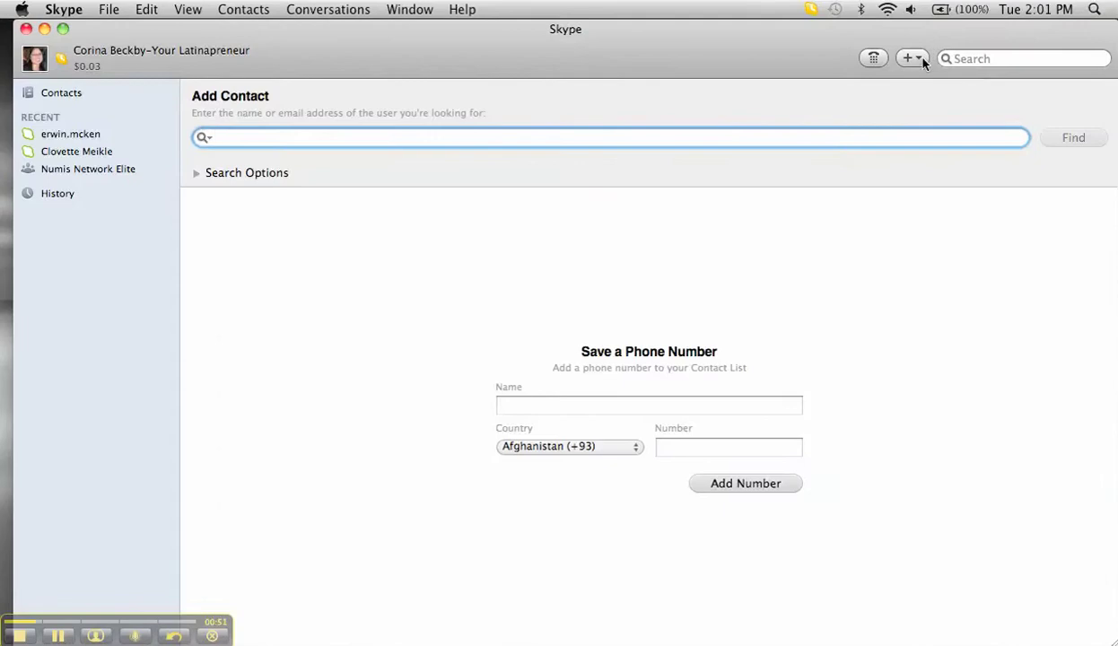
{"action": "left_click", "coordinate": [924, 61]}
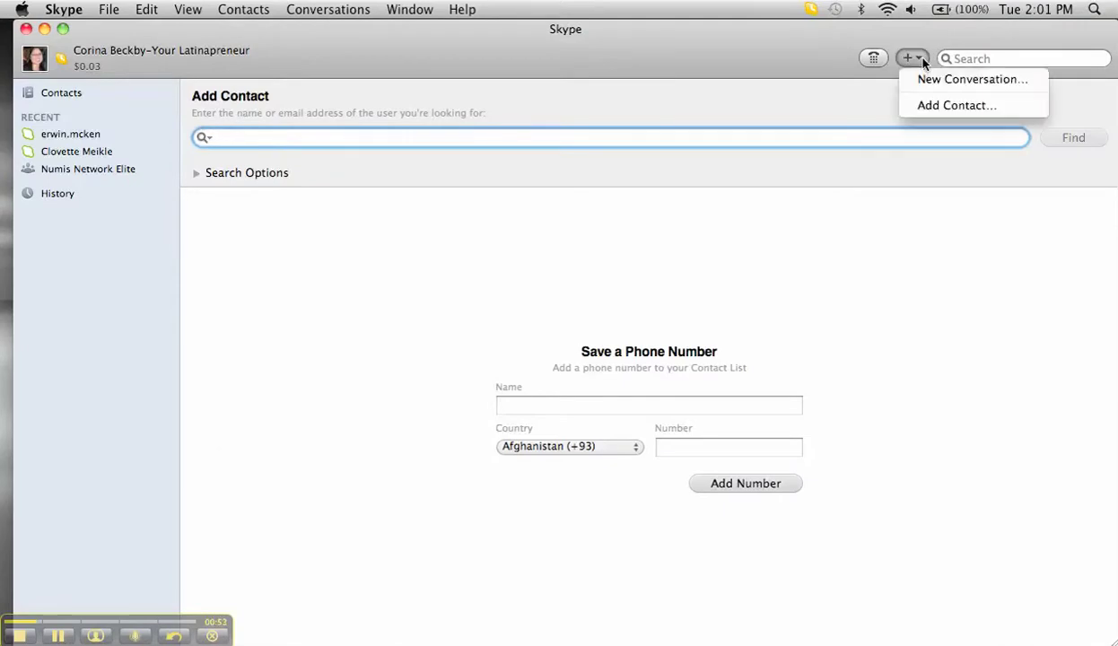
{"action": "left_click", "coordinate": [926, 81]}
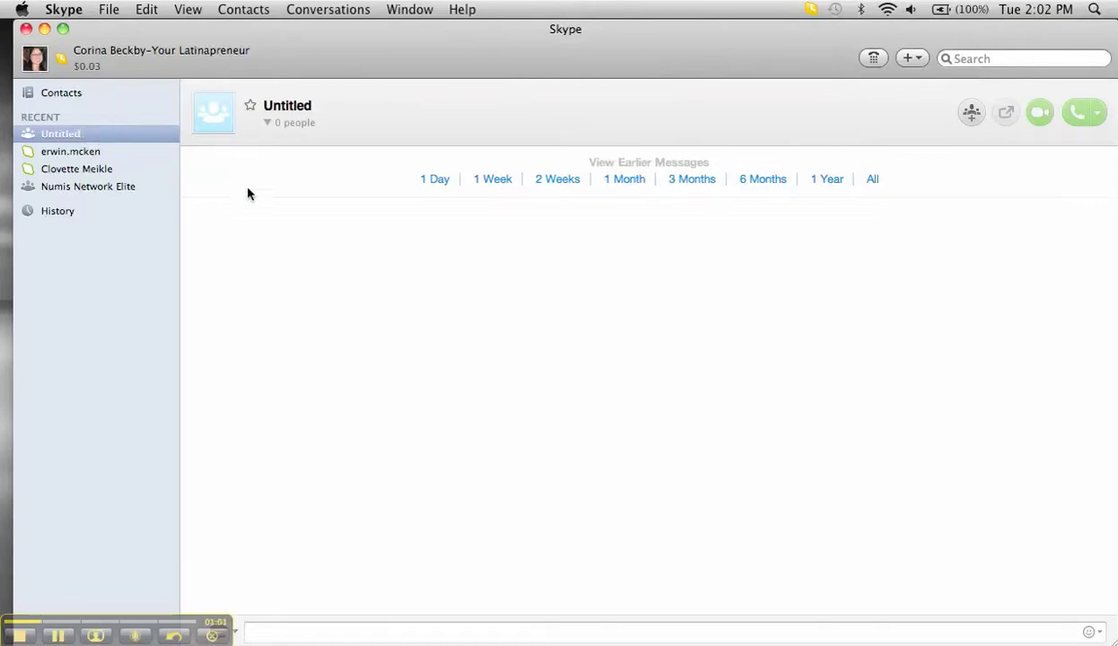
{"action": "left_click", "coordinate": [73, 150]}
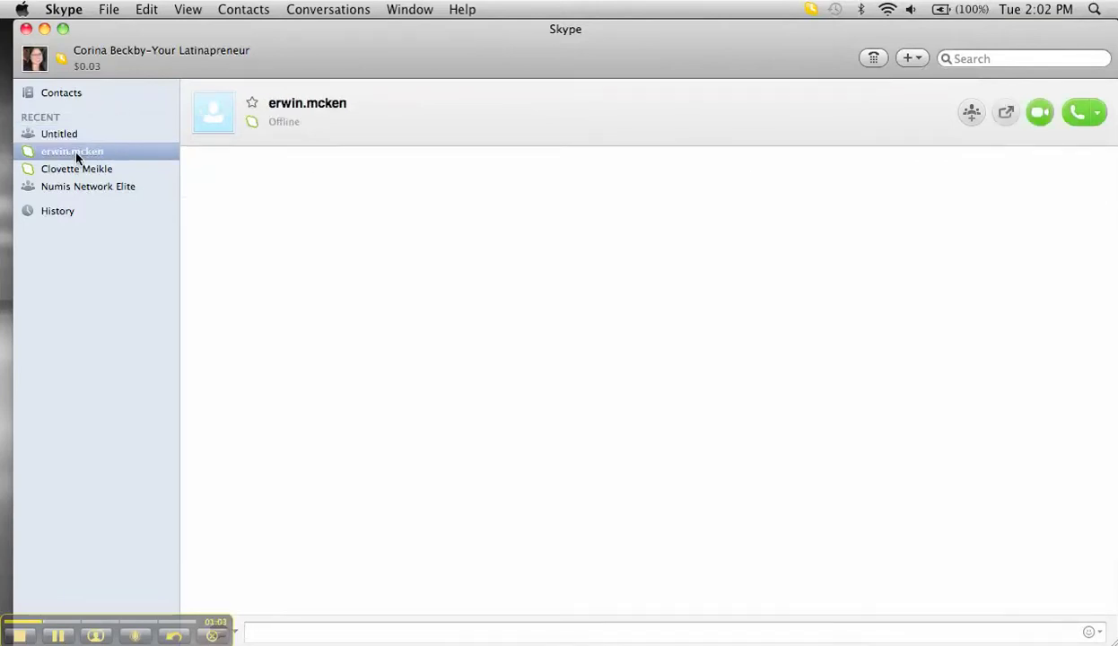
{"action": "left_click", "coordinate": [252, 106]}
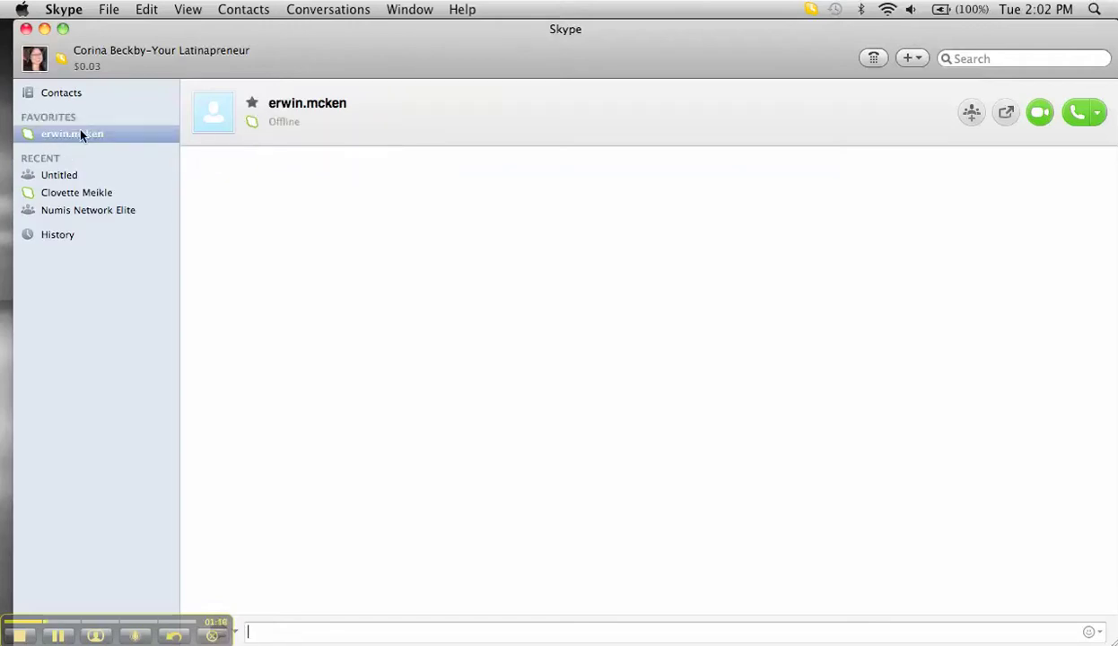
{"action": "left_click", "coordinate": [67, 194]}
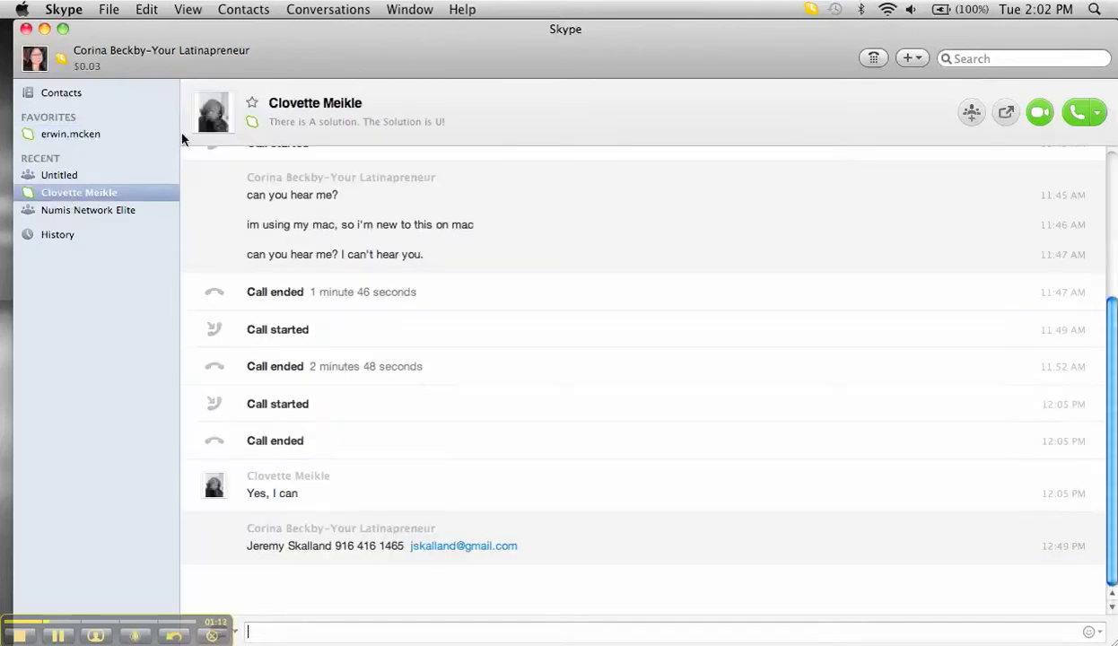
{"action": "left_click", "coordinate": [252, 103]}
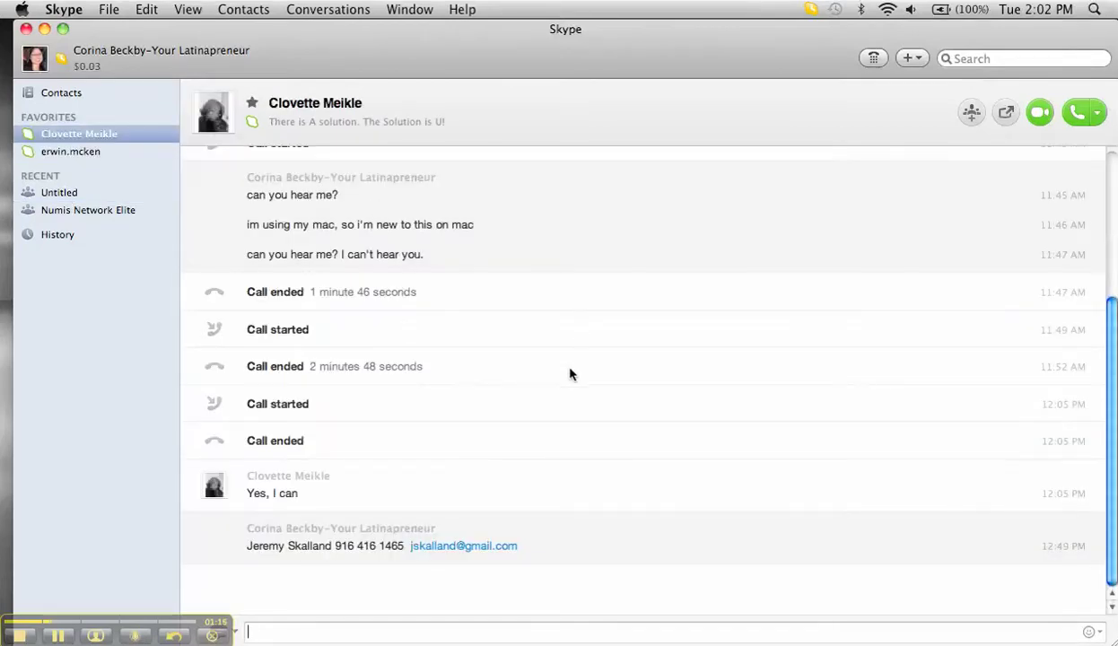
{"action": "scroll", "coordinate": [571, 373], "scroll_direction": "up", "scroll_amount": 5}
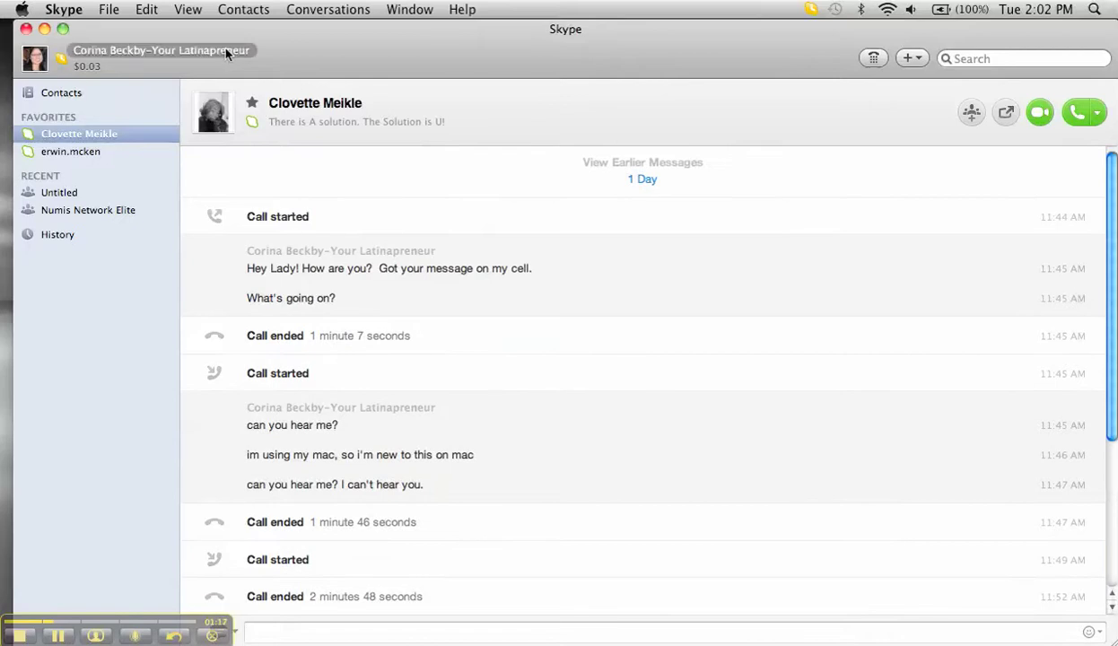
{"action": "left_click", "coordinate": [65, 9]}
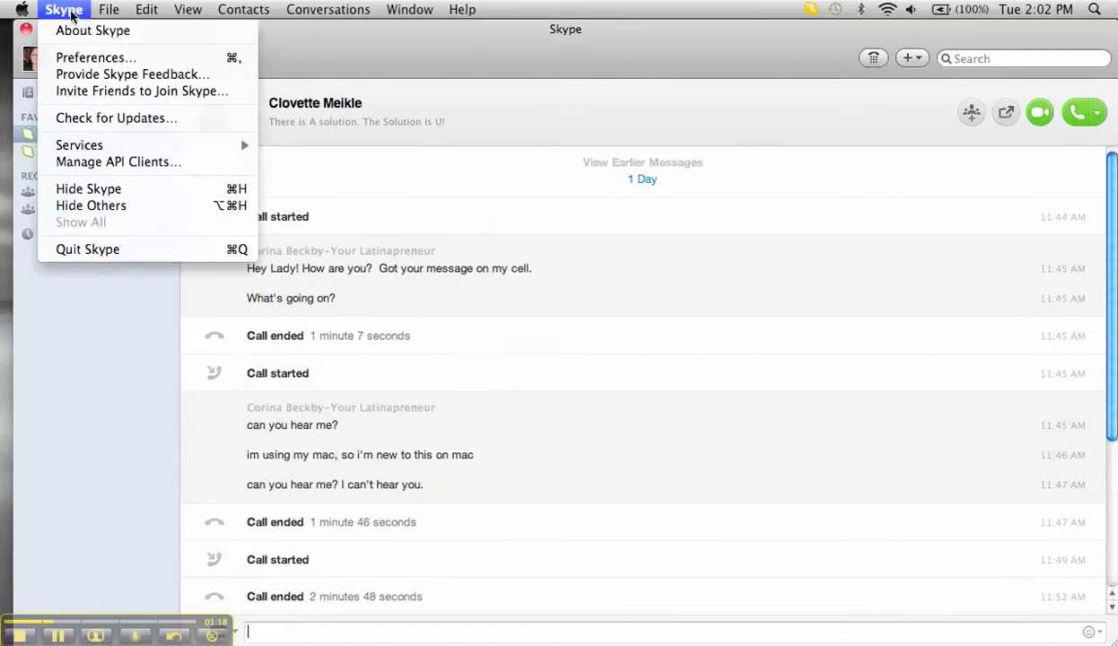
Open Skype Preferences, glance at General, then show the Privacy settings
{"action": "left_click", "coordinate": [77, 56]}
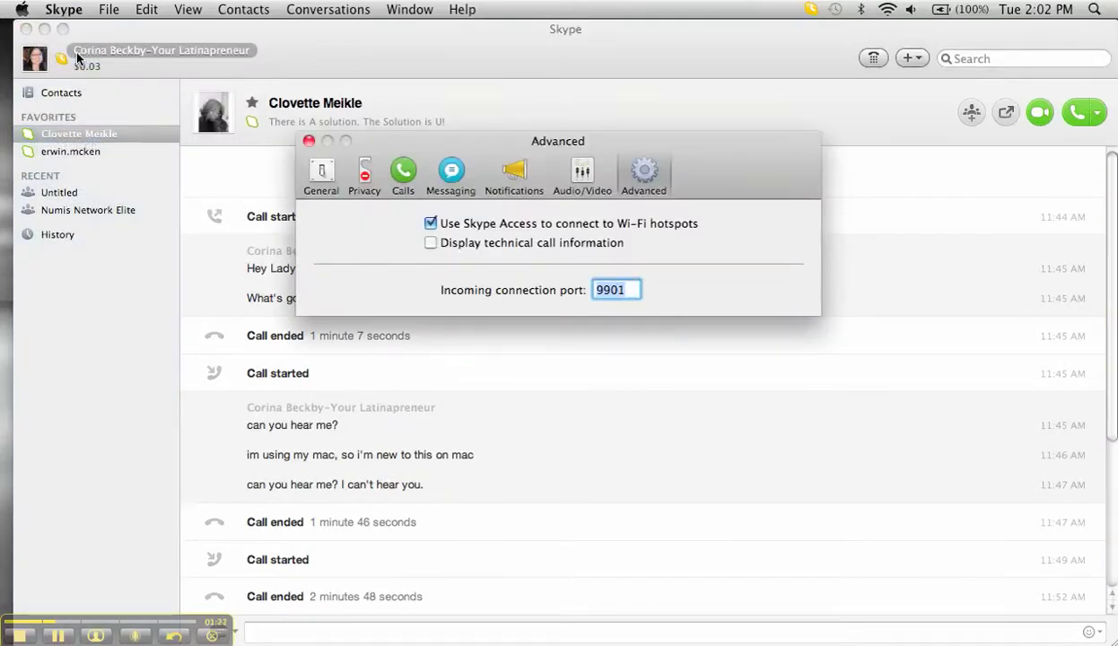
{"action": "left_click", "coordinate": [325, 179]}
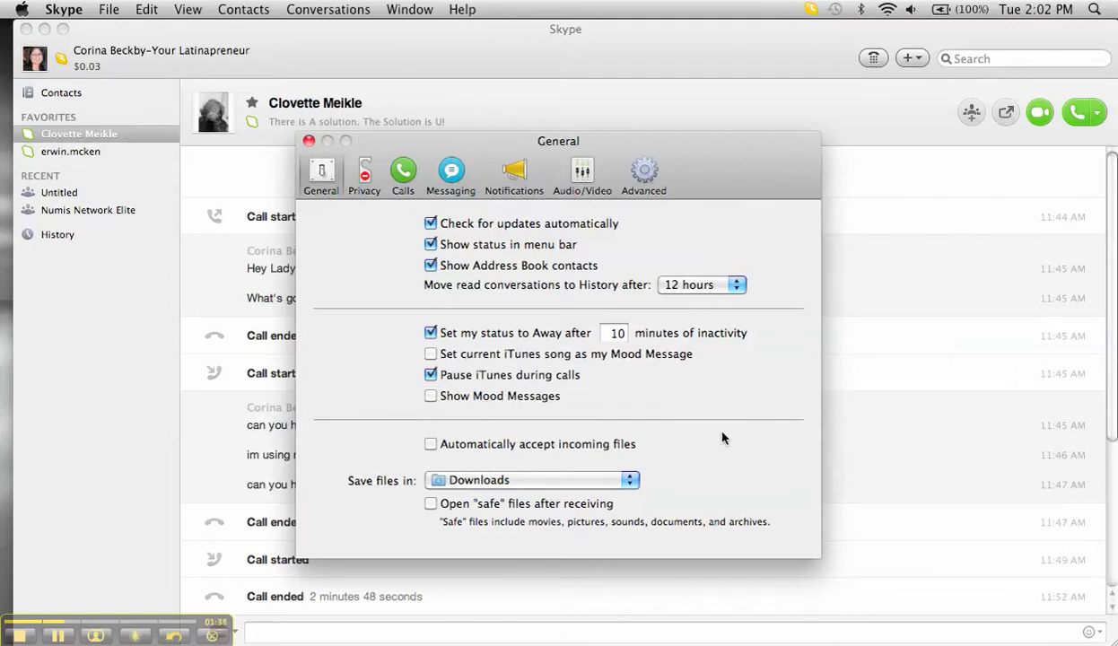
{"action": "left_click", "coordinate": [366, 177]}
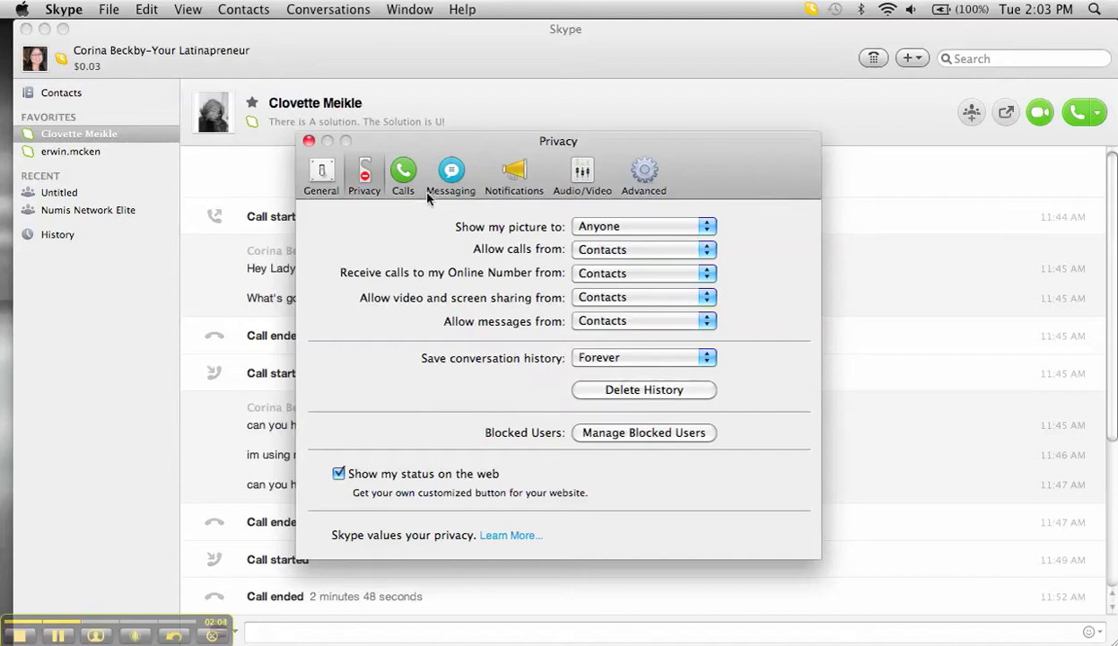
Try Send to voicemail and play the voicemail greeting, restore Do nothing, then view Messaging
{"action": "left_click", "coordinate": [404, 173]}
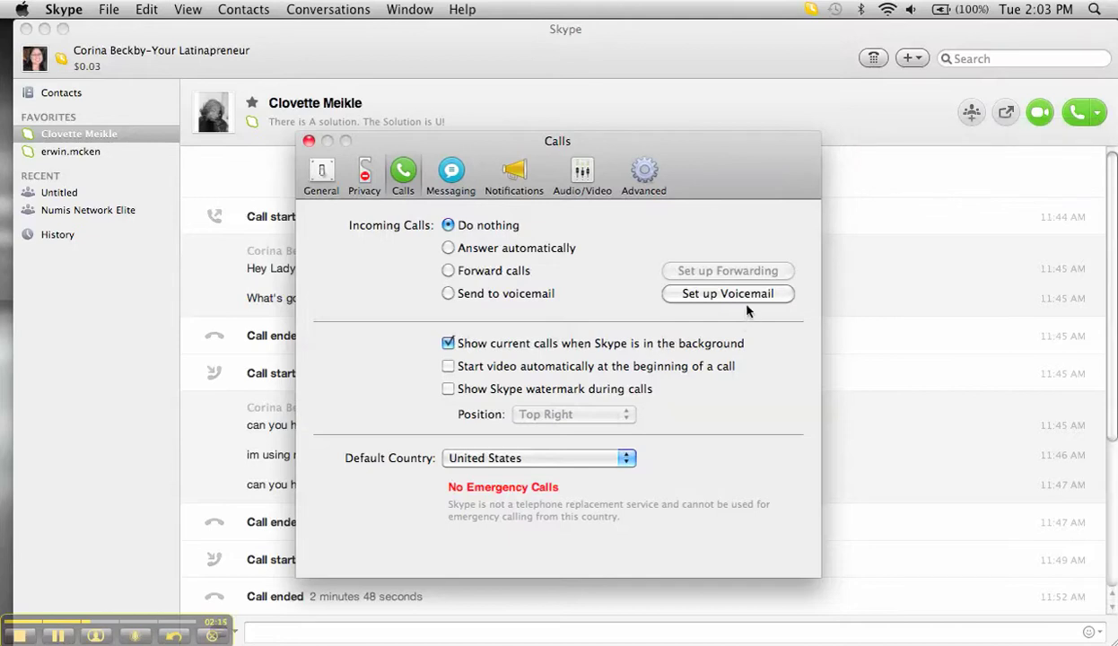
{"action": "left_click", "coordinate": [503, 301]}
{"action": "left_click", "coordinate": [743, 298]}
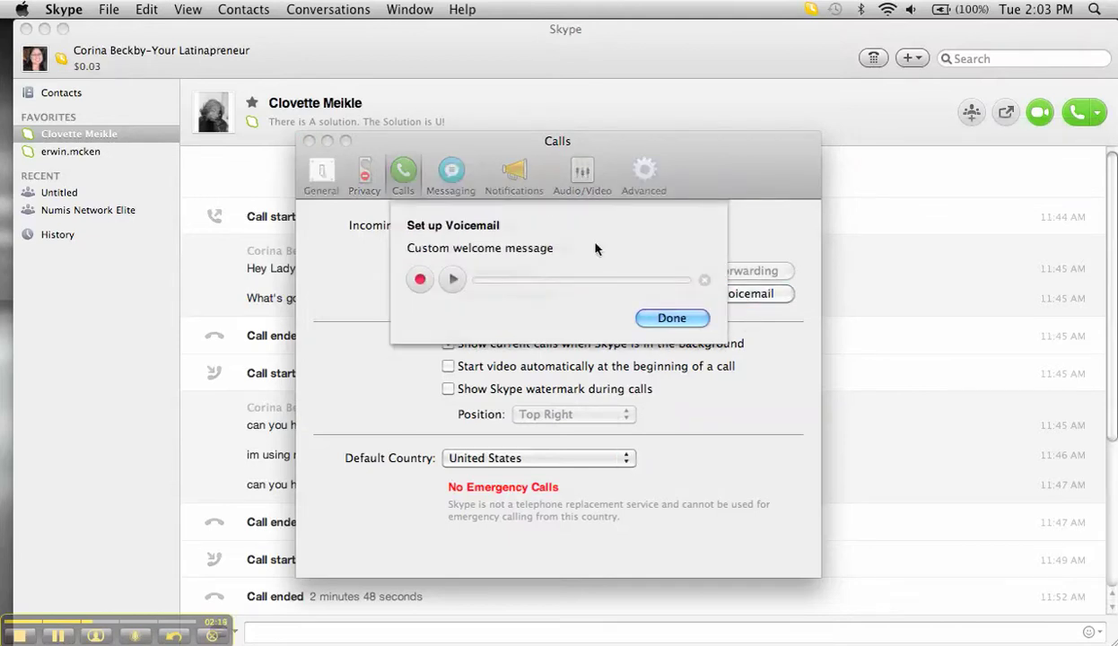
{"action": "left_click", "coordinate": [450, 280]}
{"action": "left_click", "coordinate": [671, 318]}
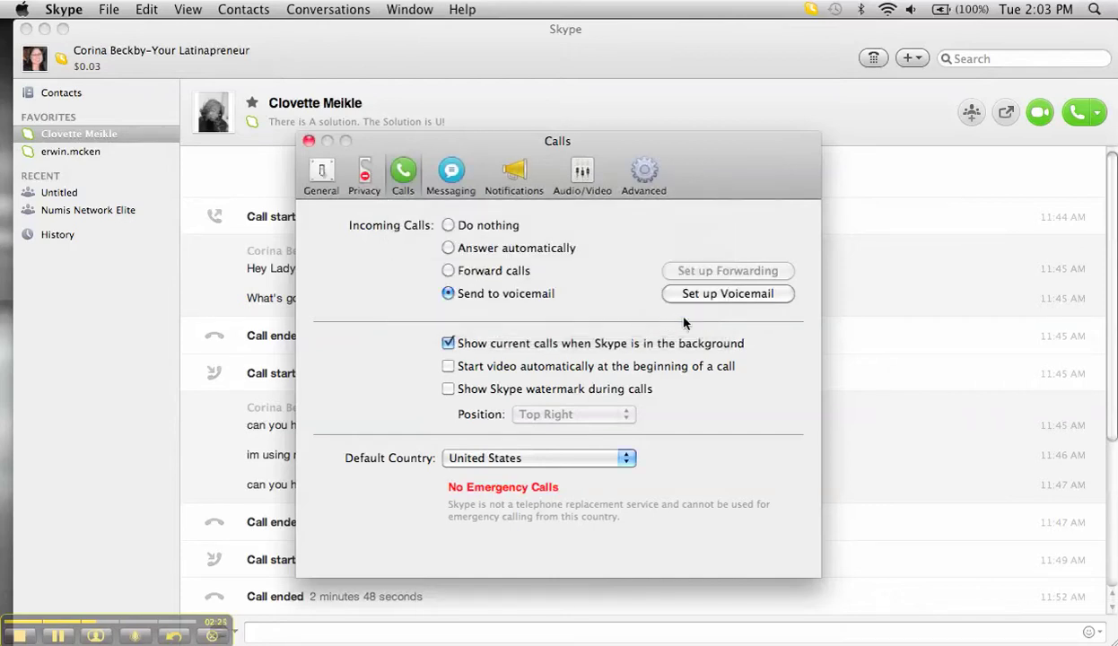
{"action": "left_click", "coordinate": [449, 225]}
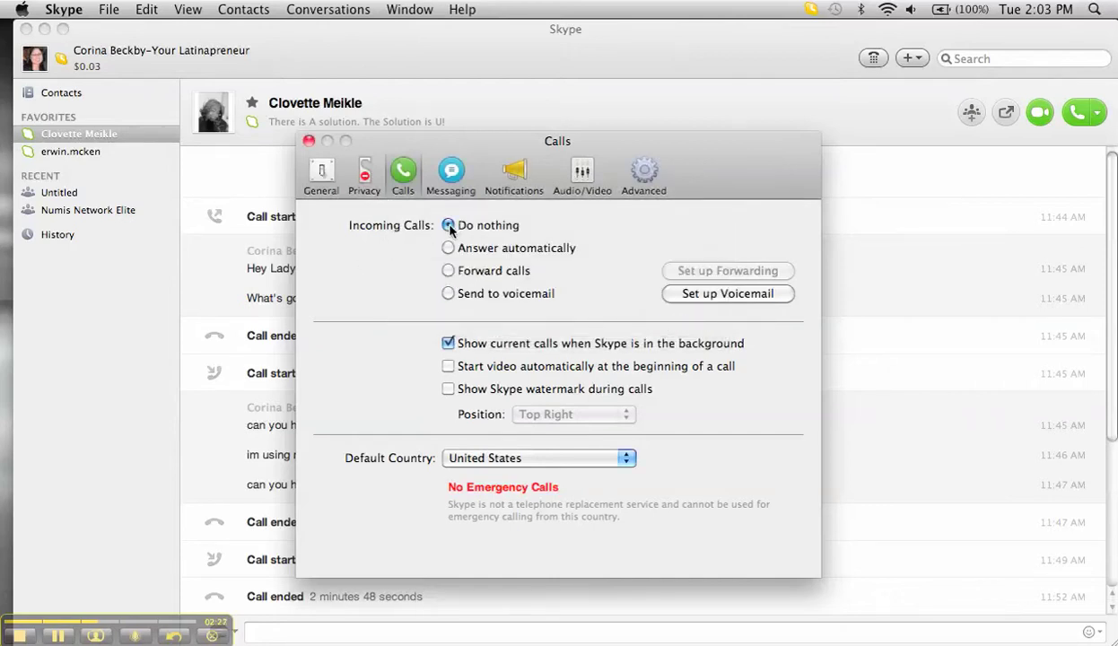
{"action": "left_click", "coordinate": [452, 168]}
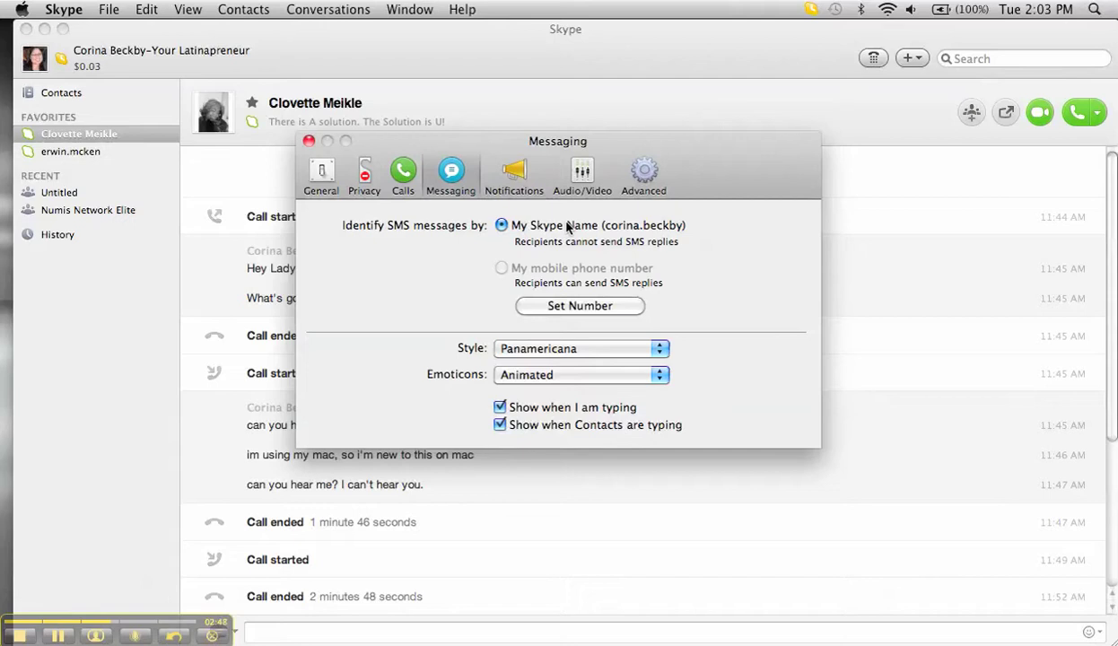
Move notifications to Bottom Left and back to Top Right, then view Audio/Video preferences
{"action": "left_click", "coordinate": [515, 179]}
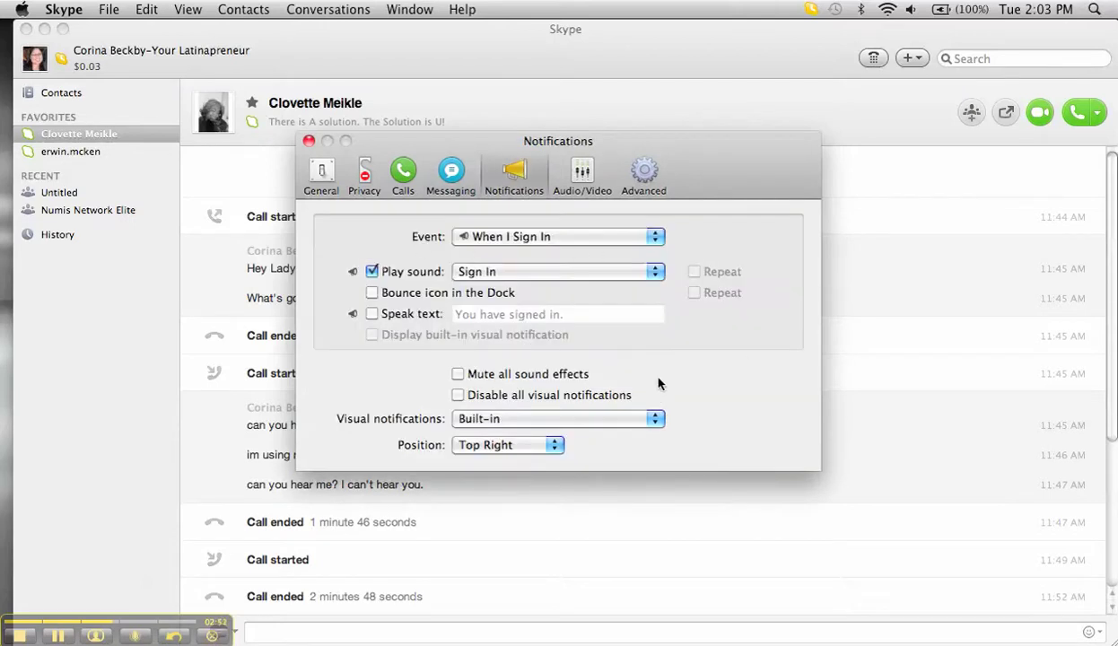
{"action": "left_click", "coordinate": [552, 444]}
{"action": "left_click", "coordinate": [536, 461]}
{"action": "left_click", "coordinate": [536, 443]}
{"action": "left_click", "coordinate": [541, 430]}
{"action": "left_click", "coordinate": [582, 177]}
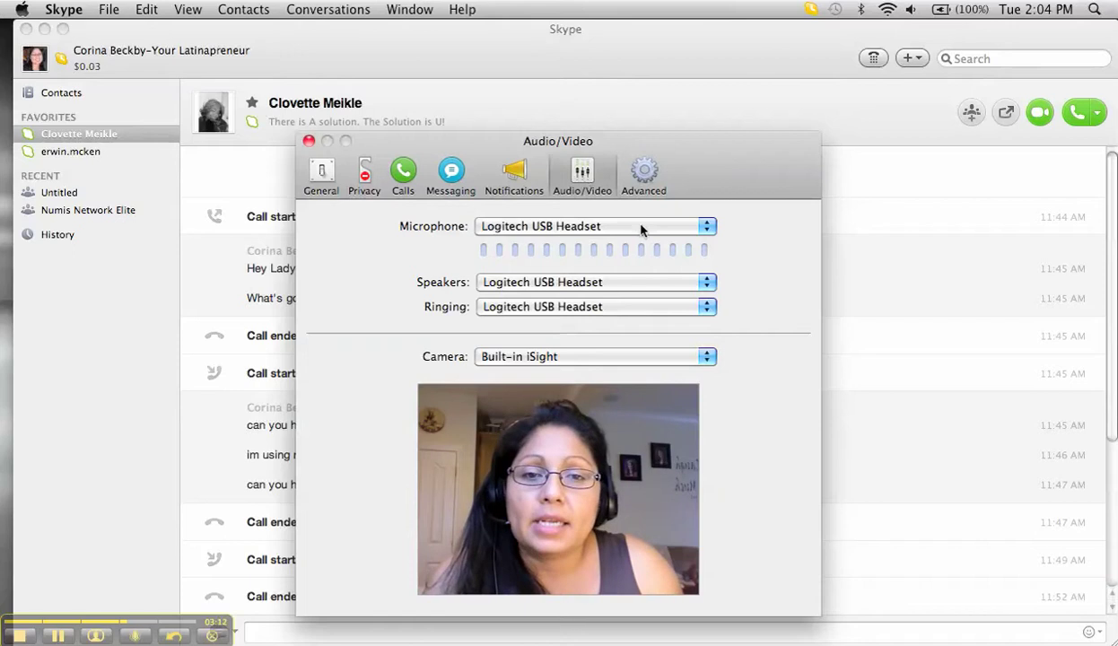
Try Built-in Input (Line In) as microphone, revert to Logitech USB Headset, then view Advanced
{"action": "left_click", "coordinate": [707, 226]}
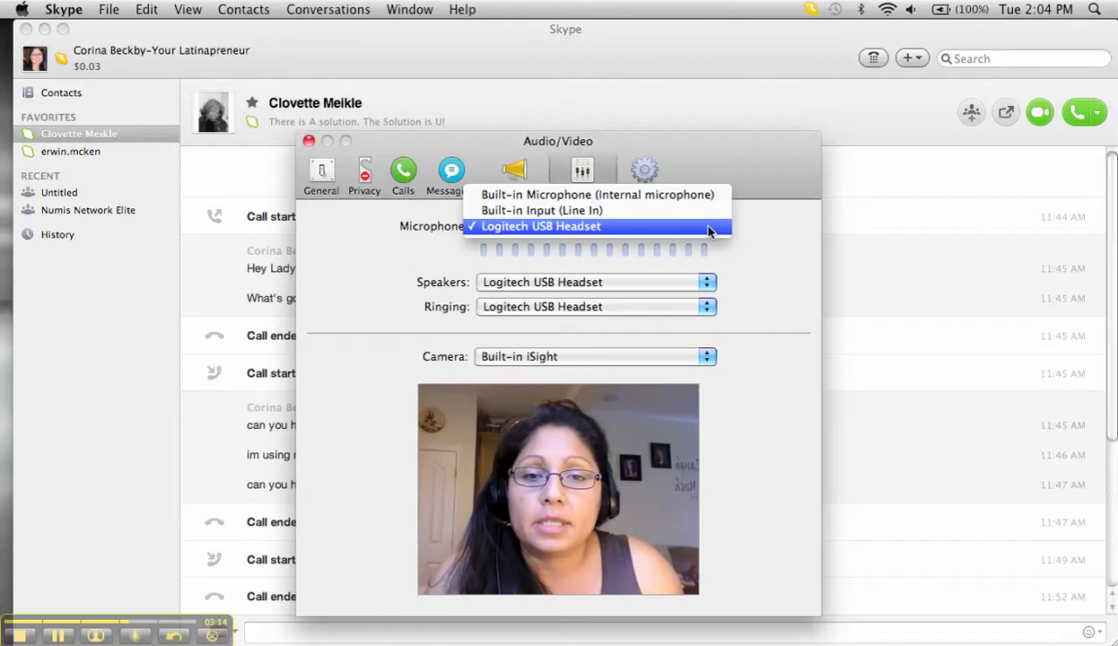
{"action": "left_click", "coordinate": [708, 230]}
{"action": "left_click", "coordinate": [669, 223]}
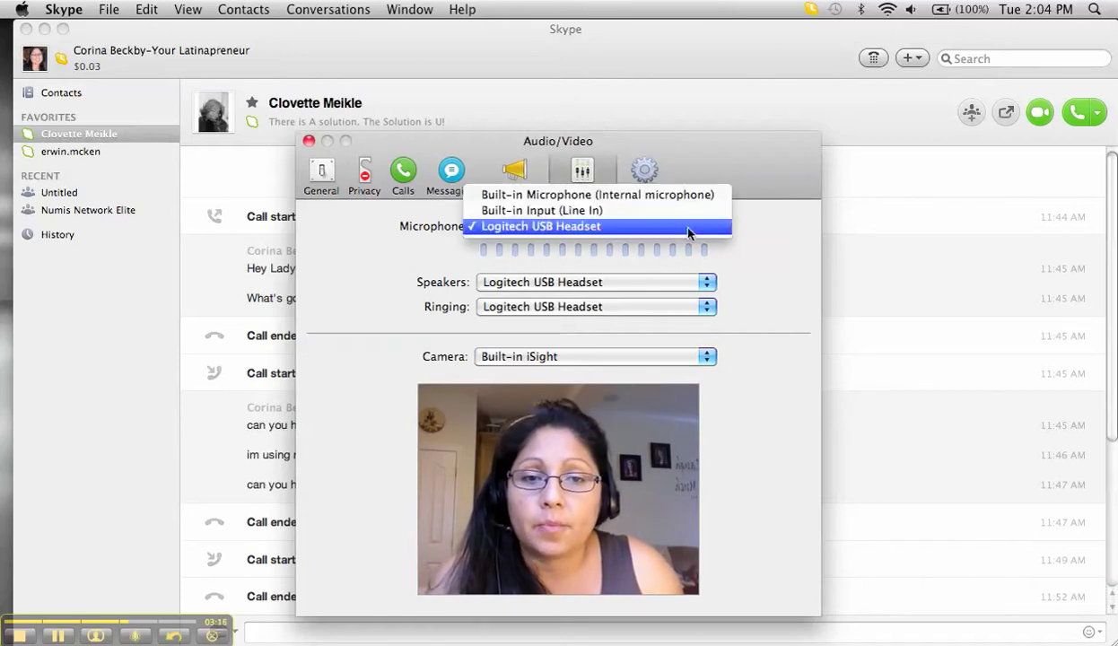
{"action": "left_click", "coordinate": [667, 204]}
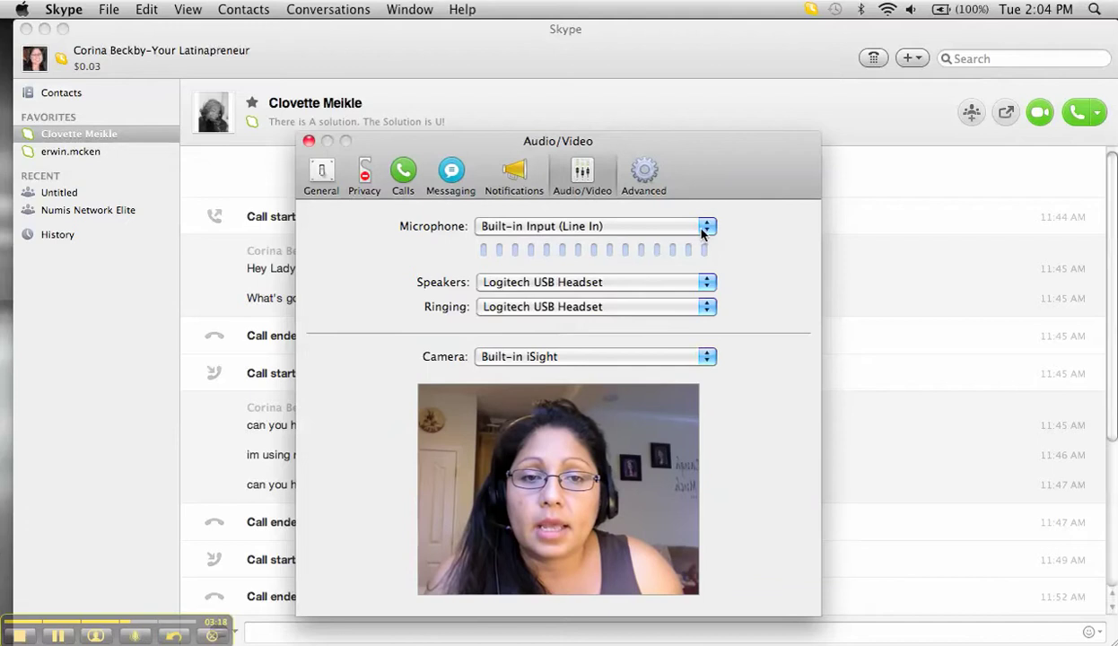
{"action": "left_click", "coordinate": [682, 224]}
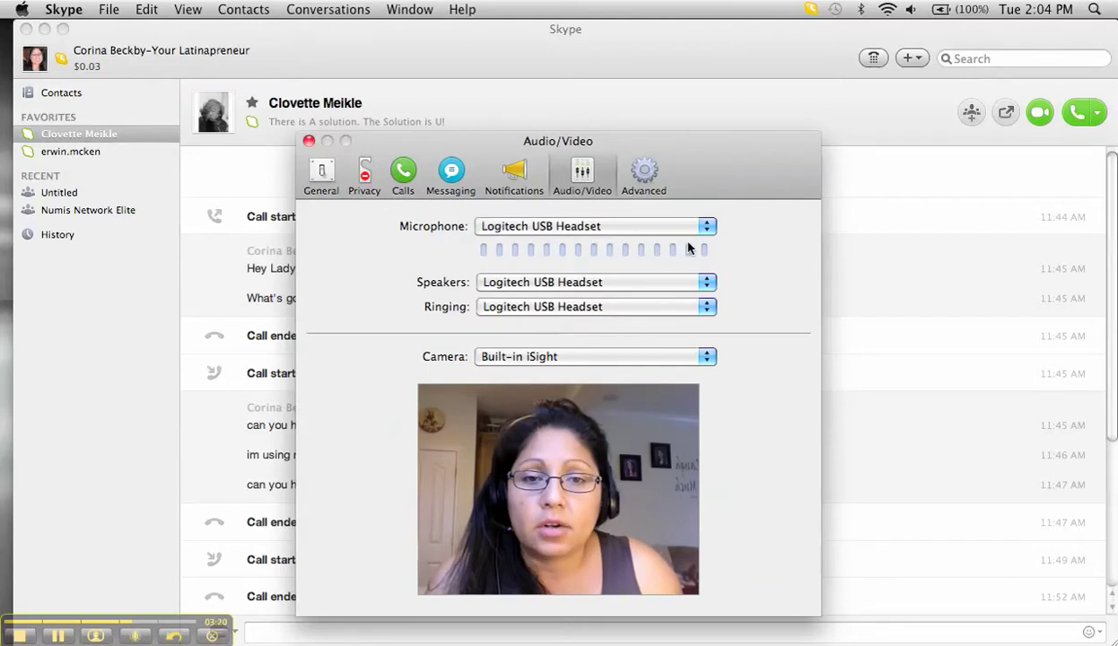
{"action": "left_click", "coordinate": [650, 174]}
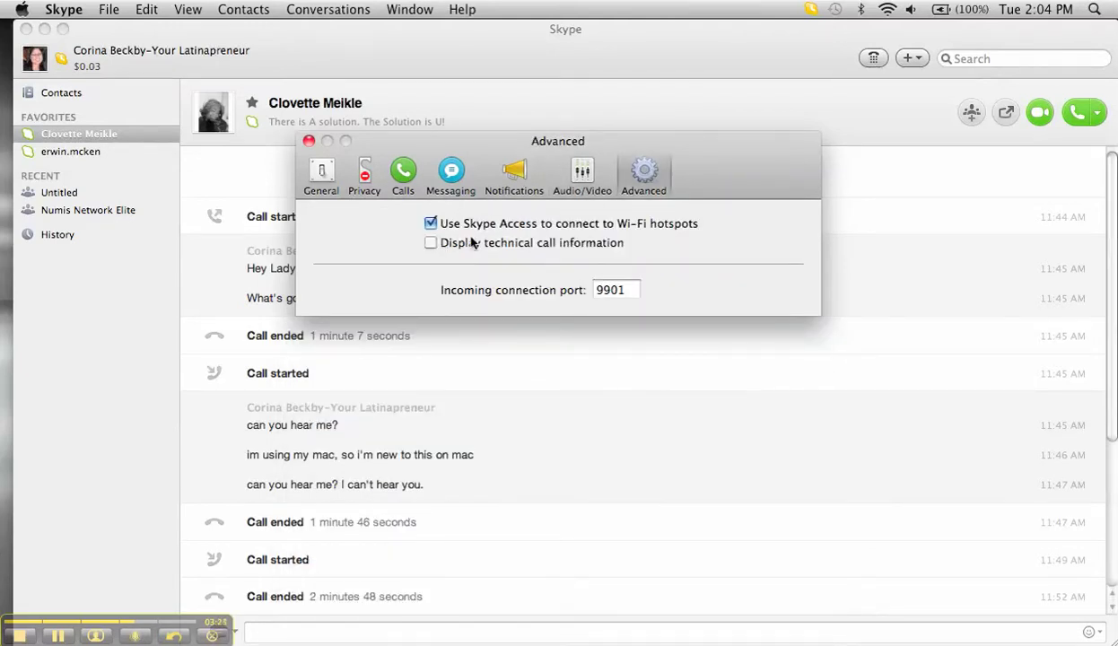
Back in the main window, open the Numis Network Elite chat, then History, then the contacts grid
{"action": "left_click", "coordinate": [838, 277]}
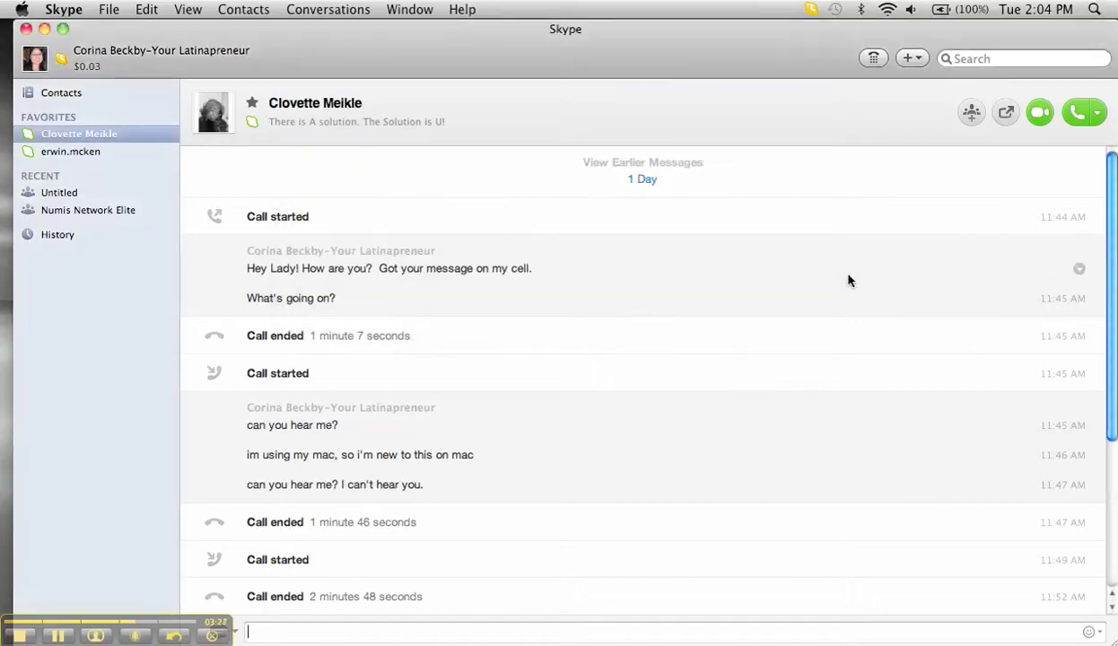
{"action": "left_click", "coordinate": [88, 212]}
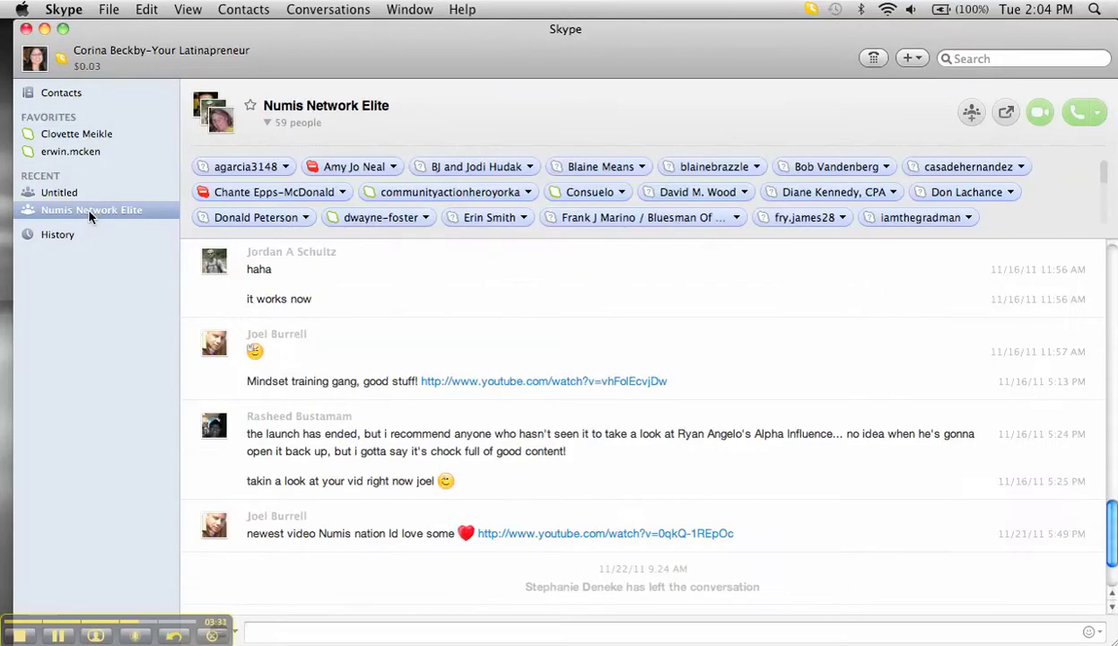
{"action": "left_click", "coordinate": [59, 235]}
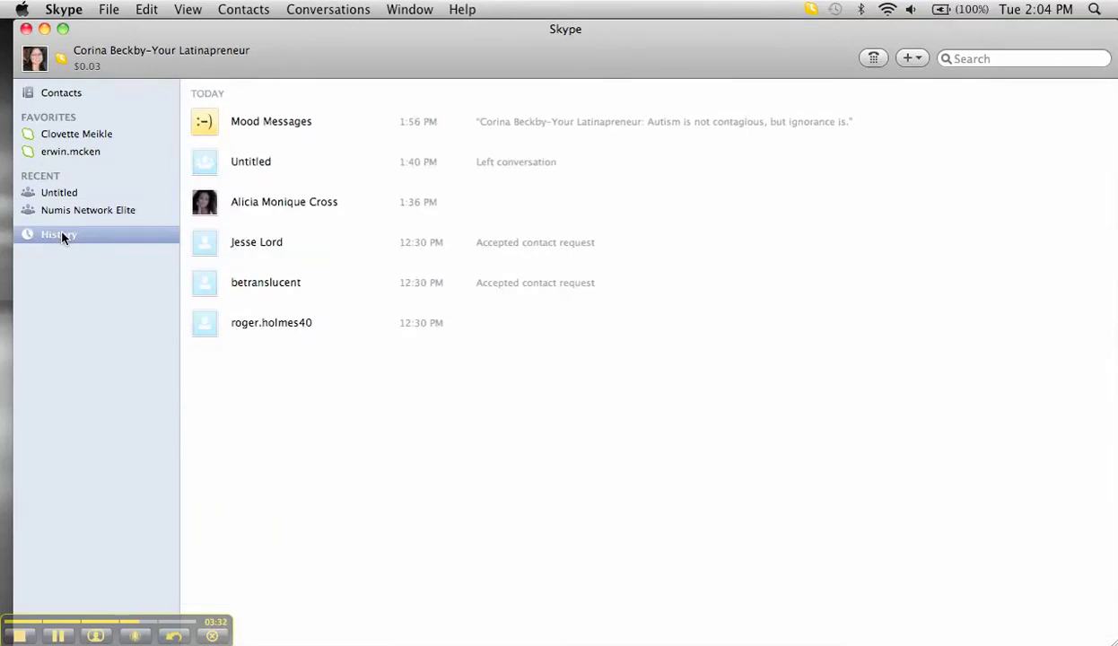
{"action": "left_click", "coordinate": [62, 93]}
Check the Skype version in About Skype and close it
{"action": "left_click", "coordinate": [23, 10]}
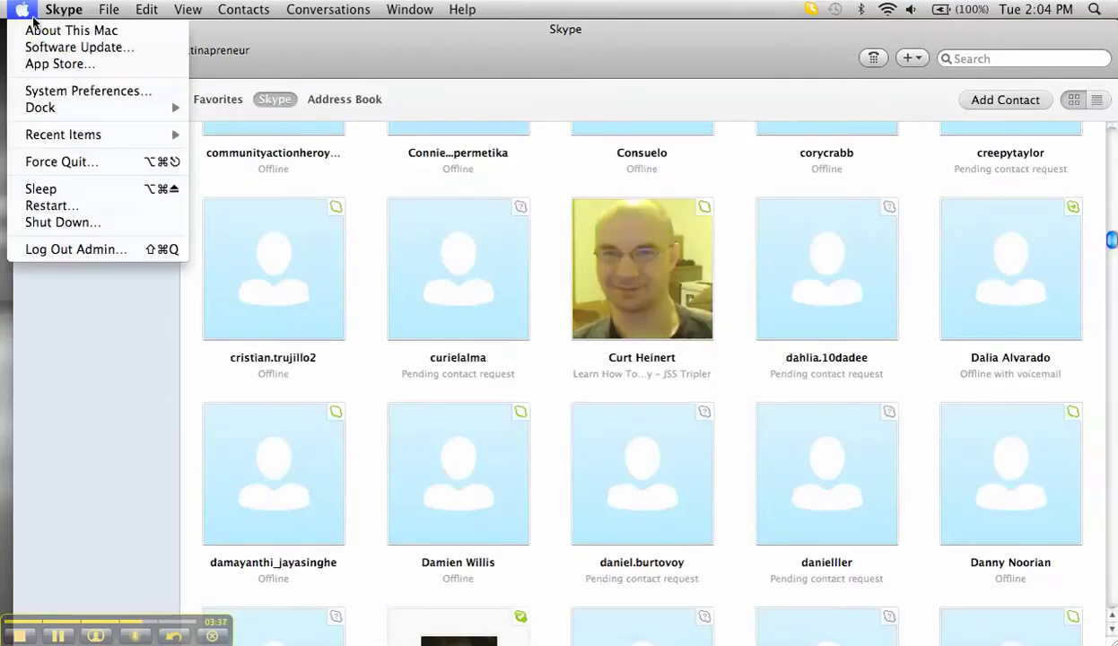
{"action": "mouse_move", "coordinate": [64, 9]}
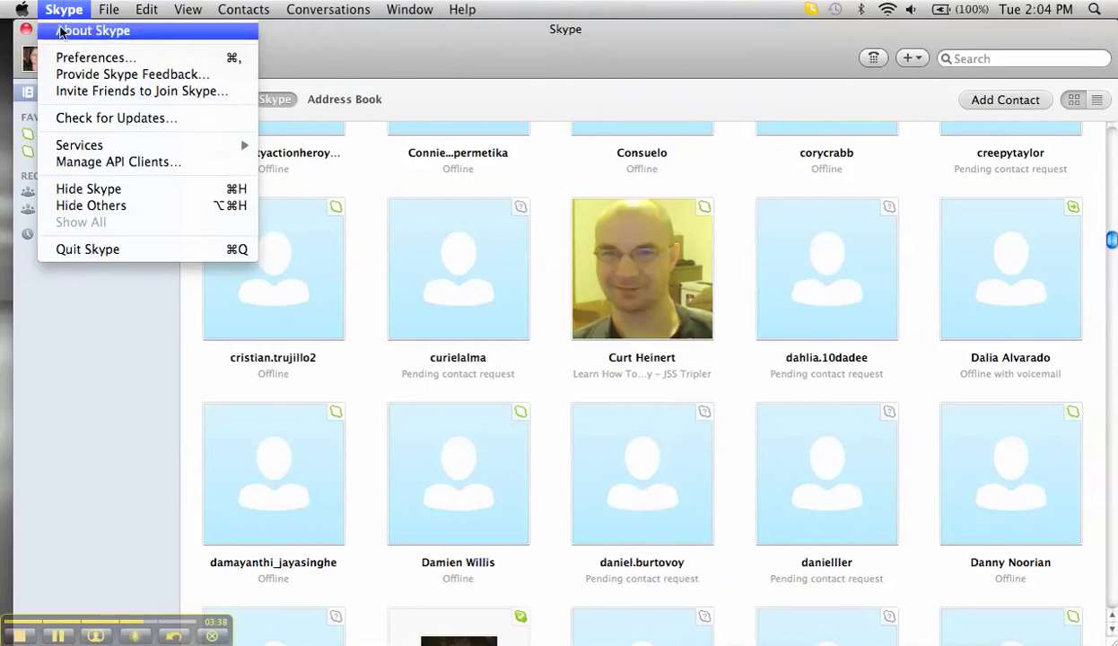
{"action": "left_click", "coordinate": [55, 30]}
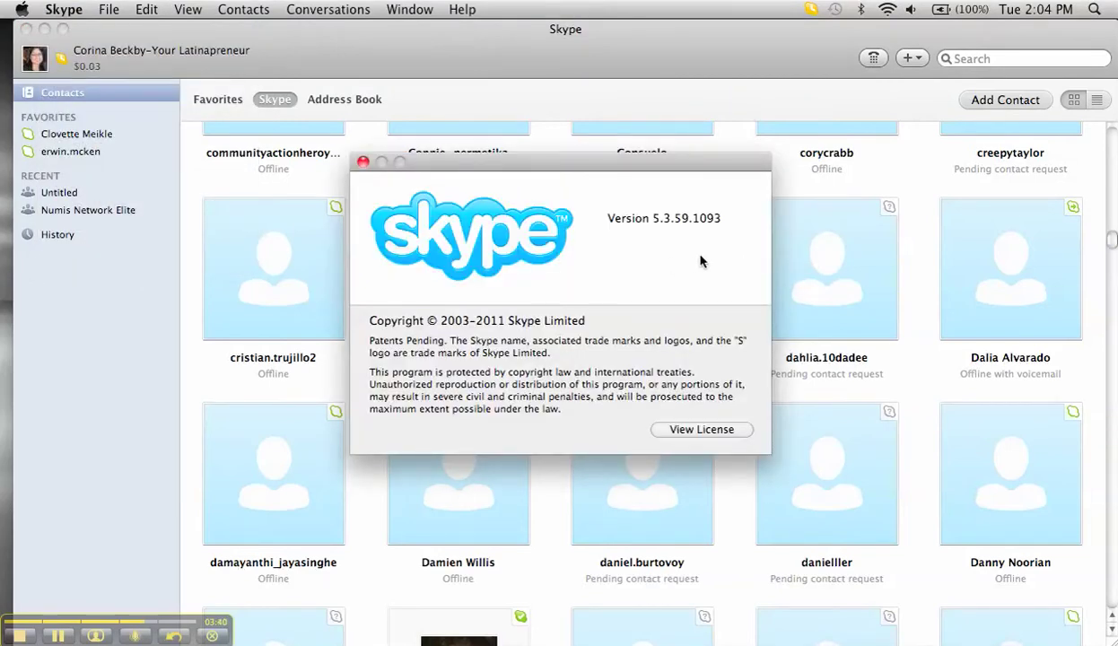
{"action": "left_click", "coordinate": [363, 162]}
Turn on Show Pictures in Sidebar from the View menu
{"action": "left_click", "coordinate": [244, 10]}
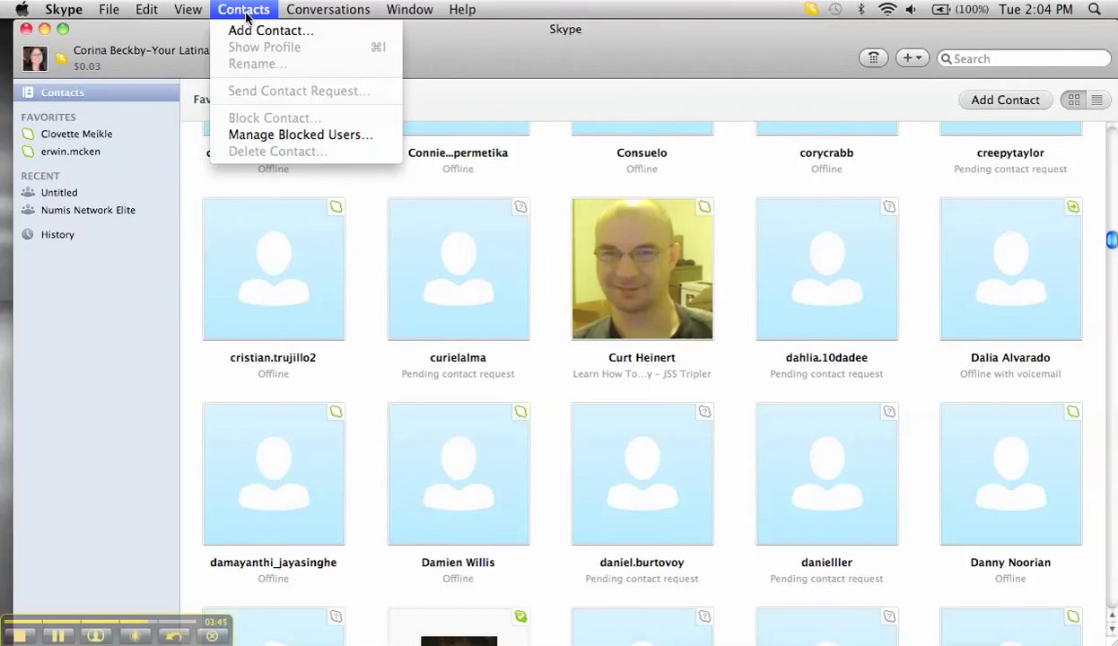
{"action": "mouse_move", "coordinate": [188, 15]}
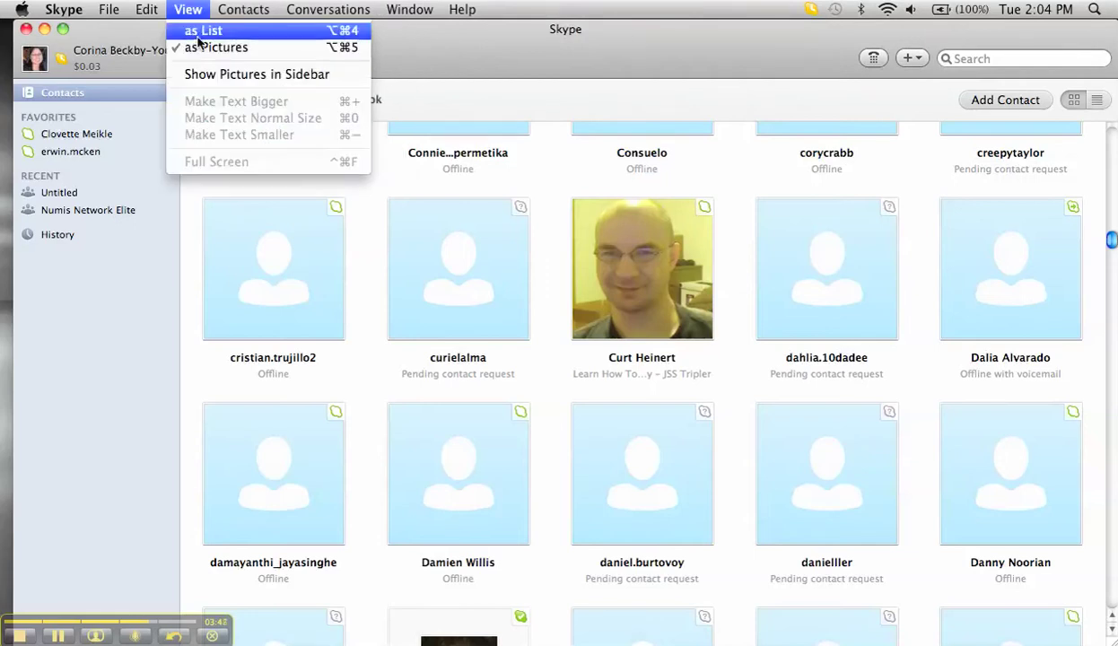
{"action": "left_click", "coordinate": [205, 75]}
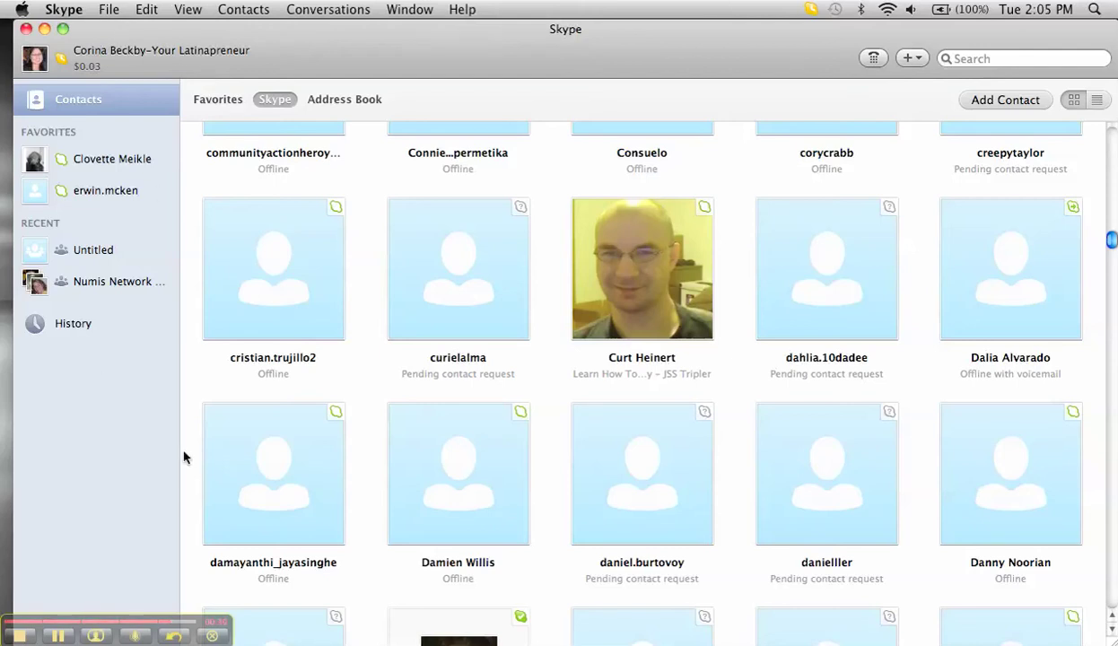
{"action": "mouse_move", "coordinate": [664, 462]}
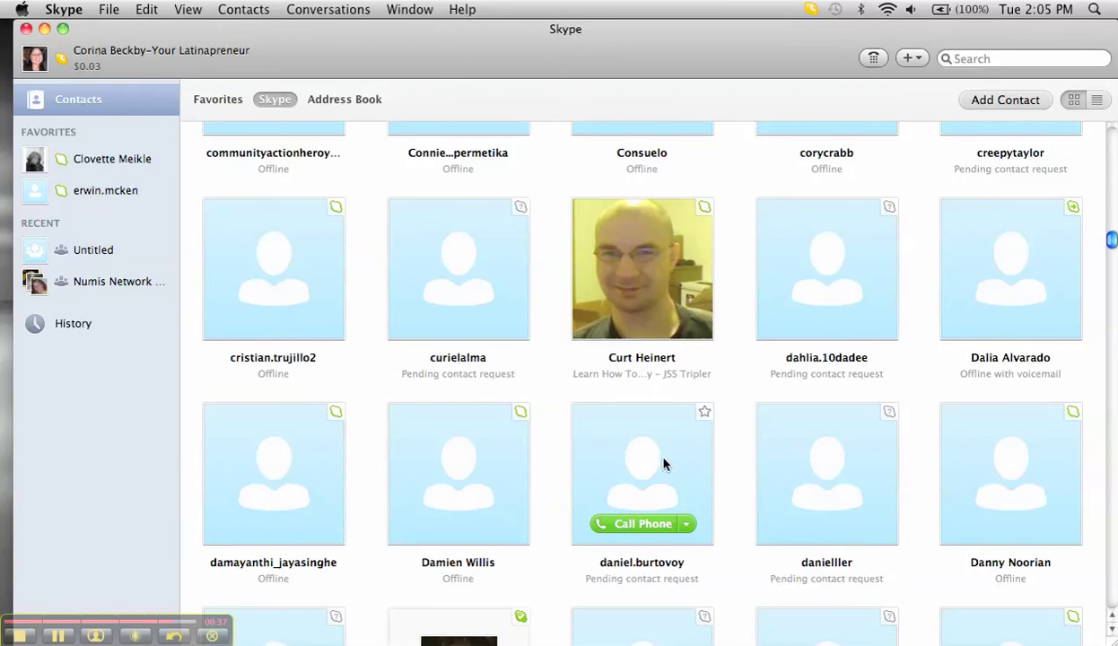